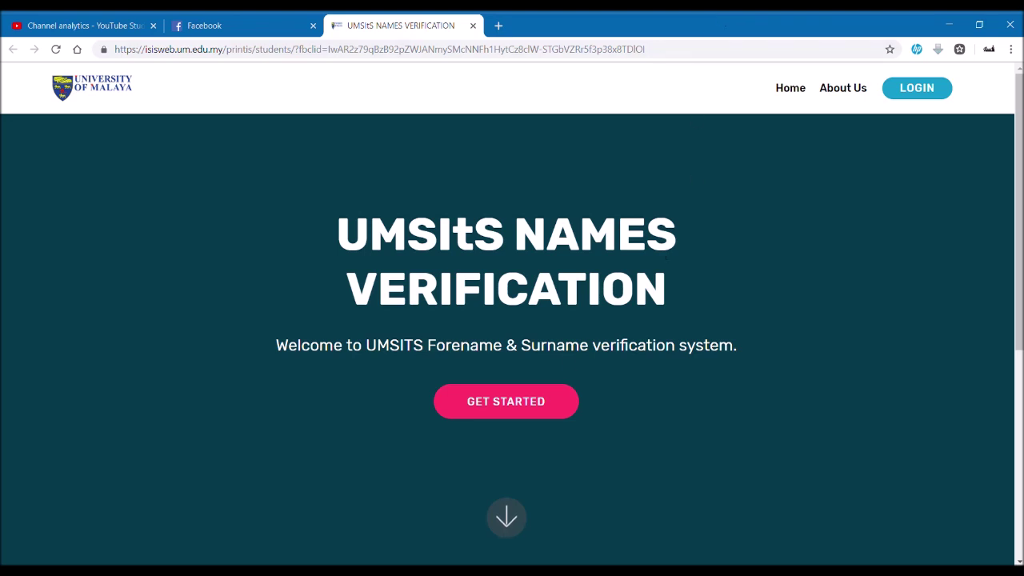
# Sign in to UMCAS with Student status and UMMail username and password
pyautogui.click(536, 414)
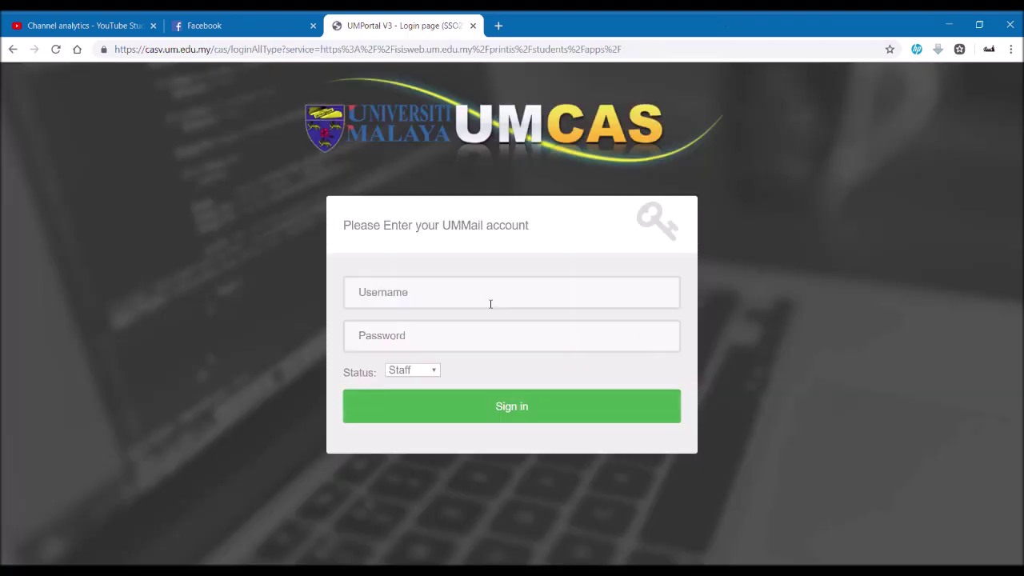
pyautogui.click(422, 370)
pyautogui.click(430, 386)
pyautogui.click(448, 293)
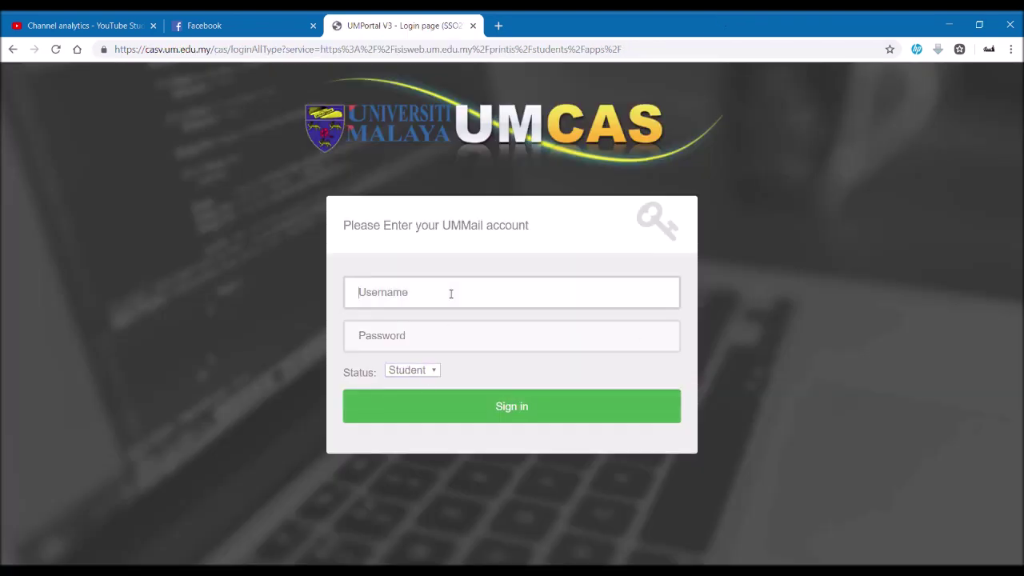
pyautogui.write('johnny_banger45')
pyautogui.click(439, 334)
pyautogui.write('•••••••••')
pyautogui.press('Return')
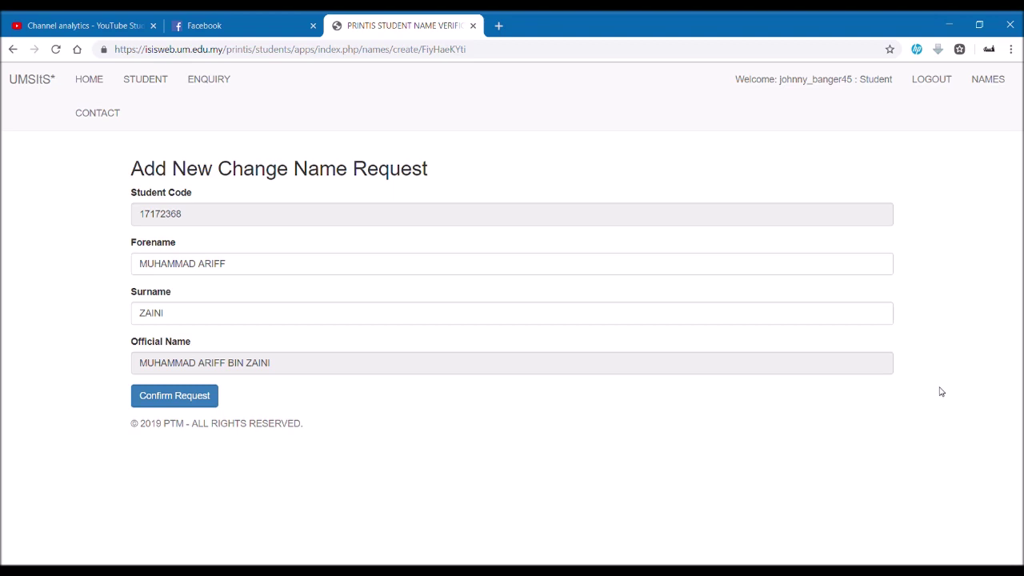
# Confirm the prefilled change-name request to submit it
pyautogui.click(214, 397)
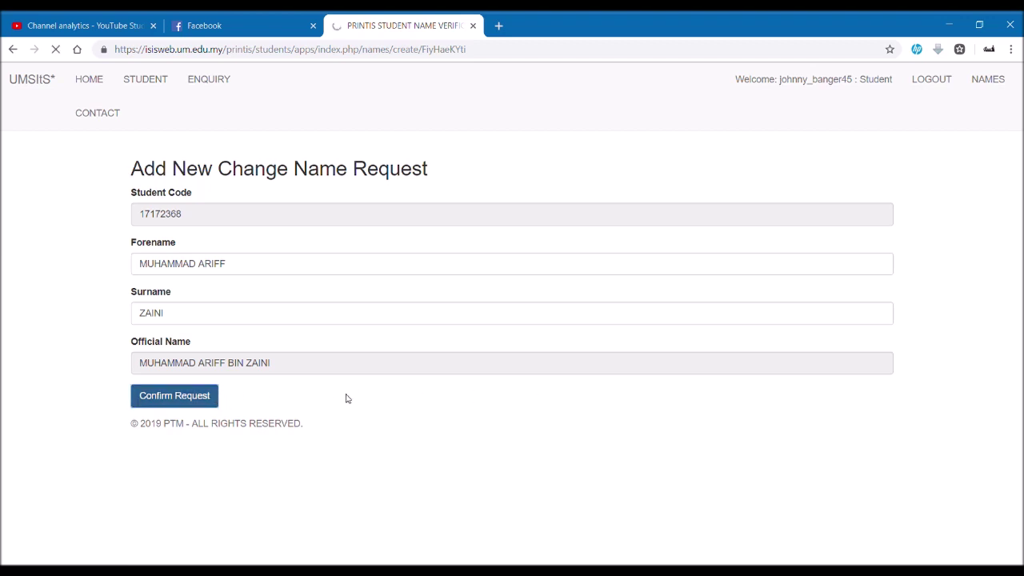